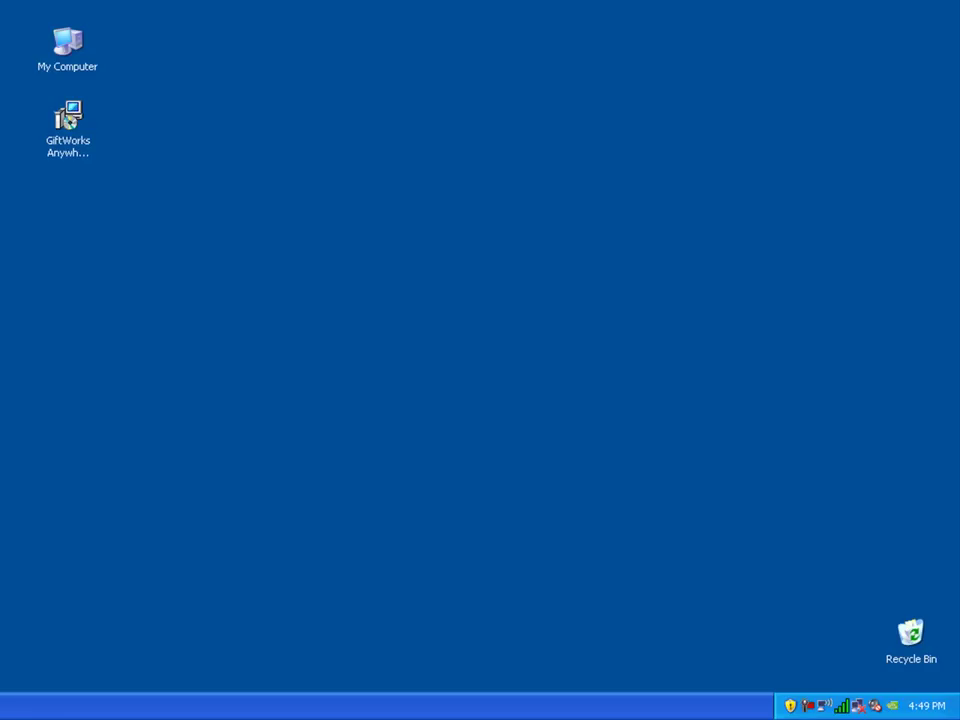
Step: Run the GiftWorks Anywhere Client msi, allowing the unsigned installer, and install the Citrix XenApp Plugin for Hosted Apps
left_click(62, 152)
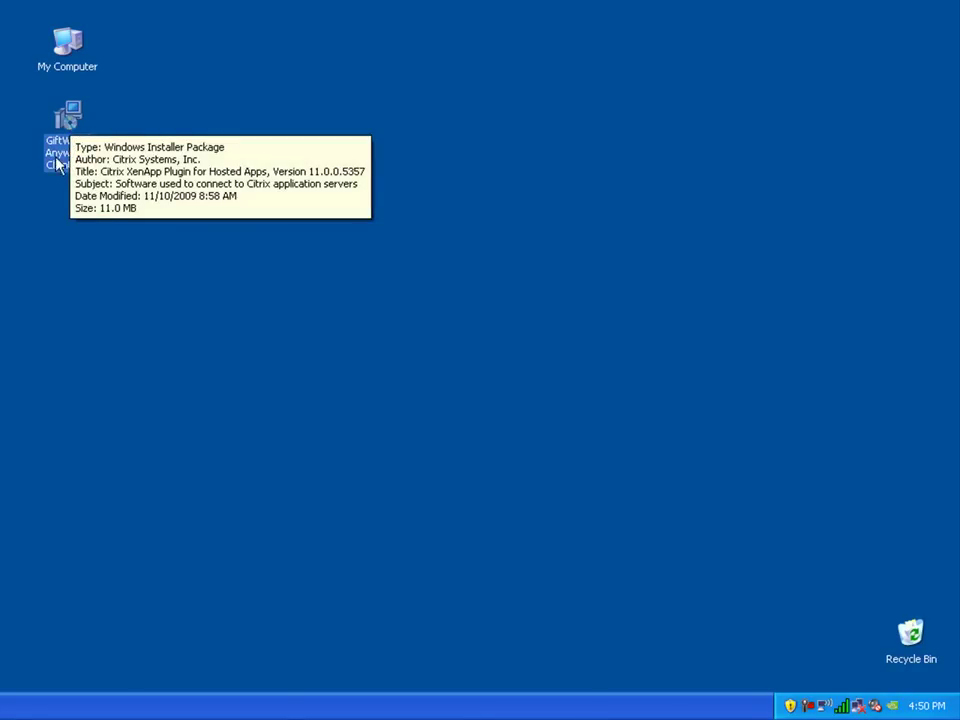
double_click(72, 122)
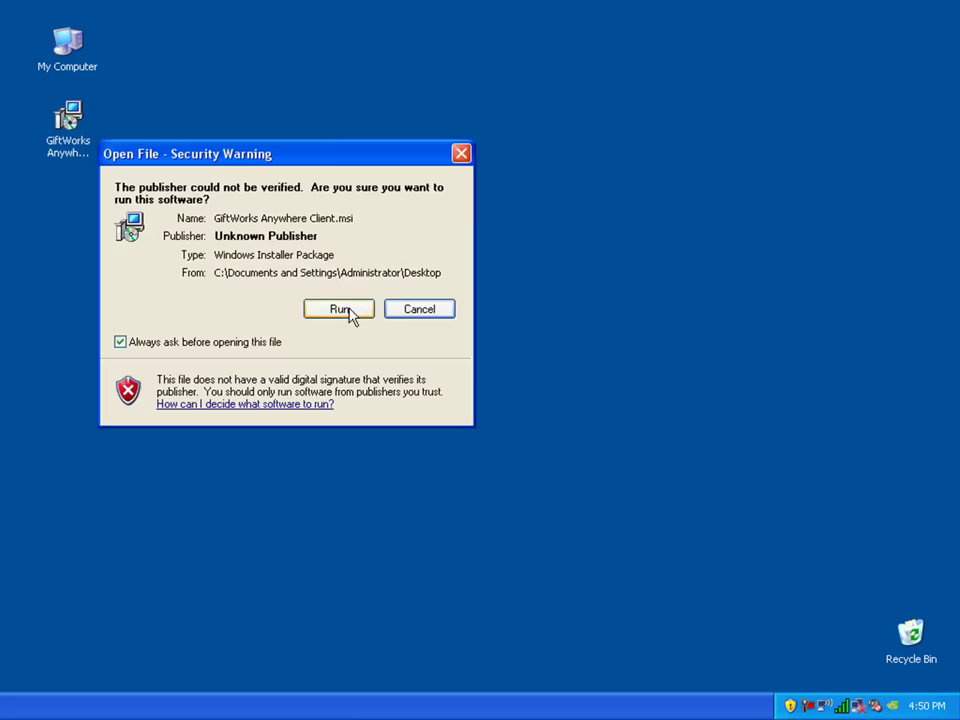
left_click(349, 311)
left_click_drag(243, 90, 411, 124)
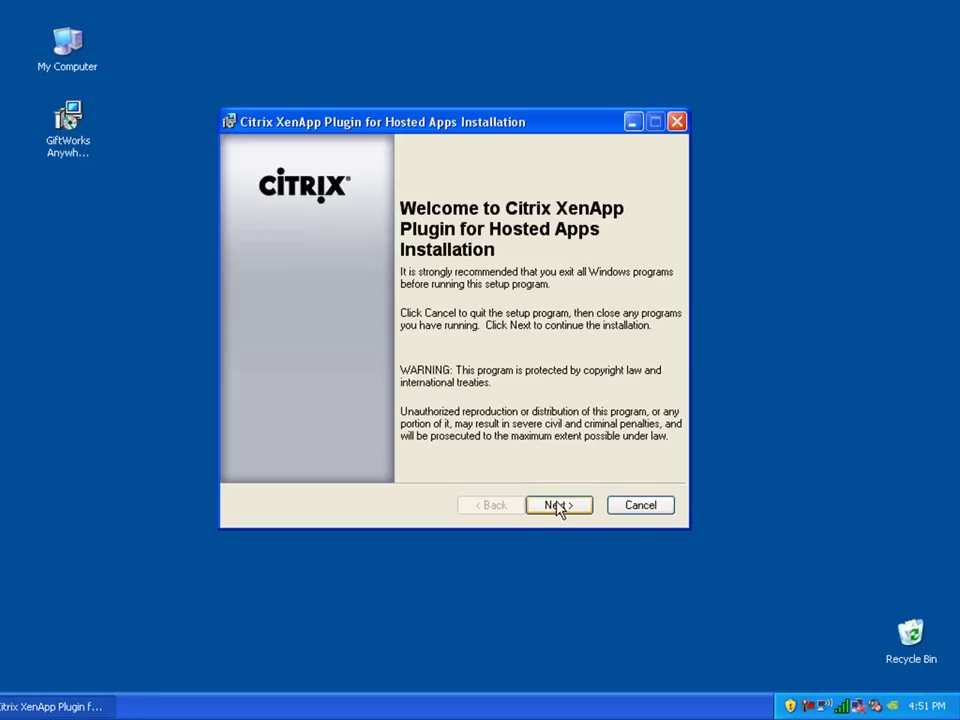
left_click(558, 505)
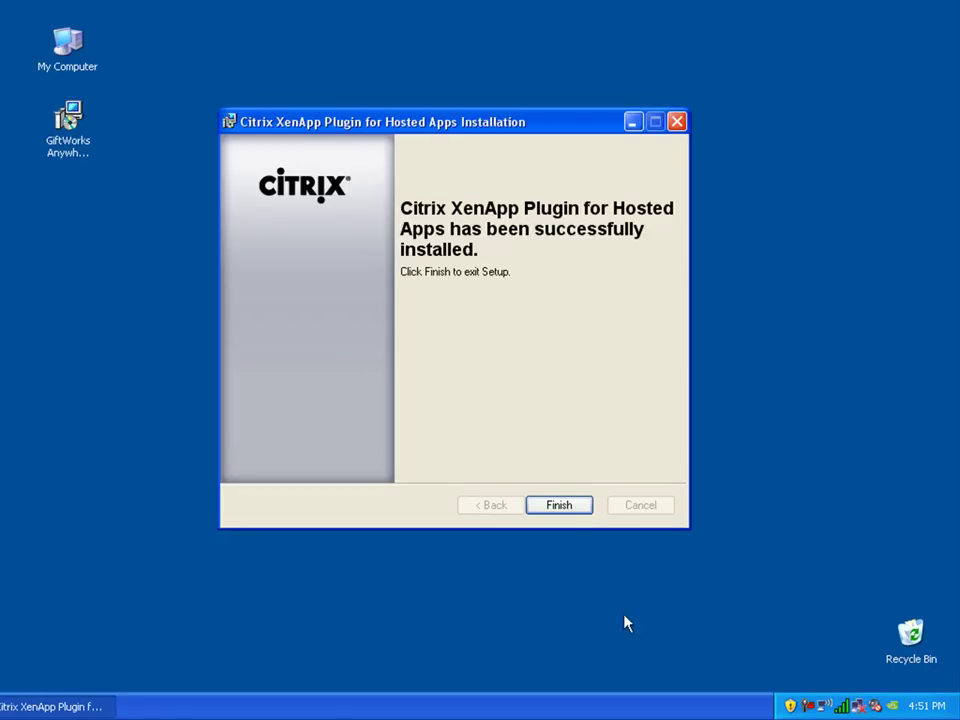
left_click(560, 505)
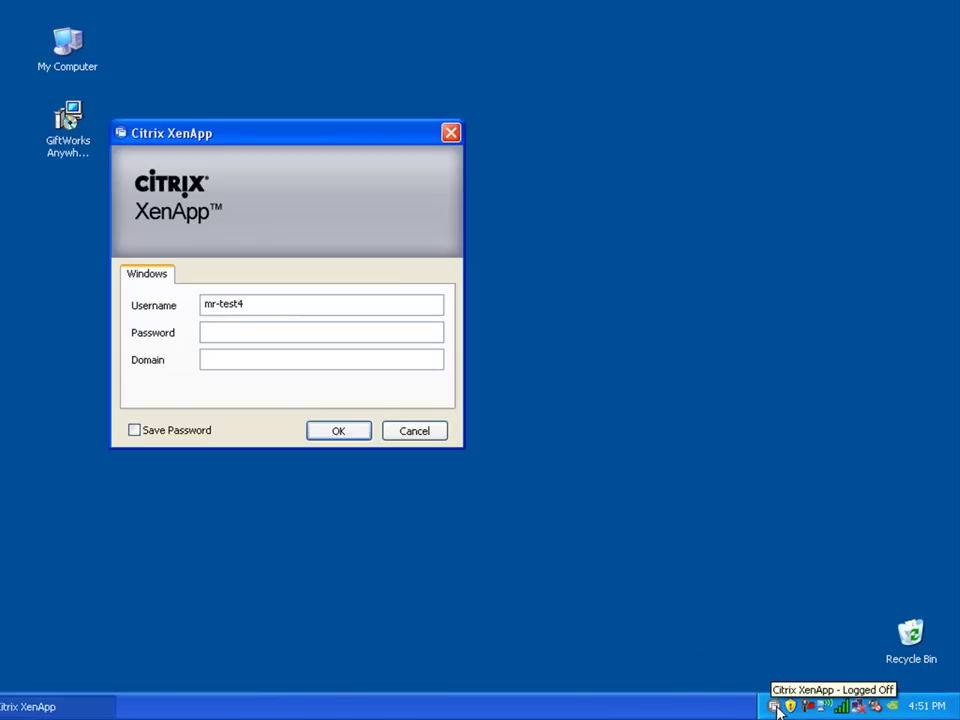
Step: Close the Citrix XenApp logon dialog without signing in
left_click_drag(321, 135, 602, 154)
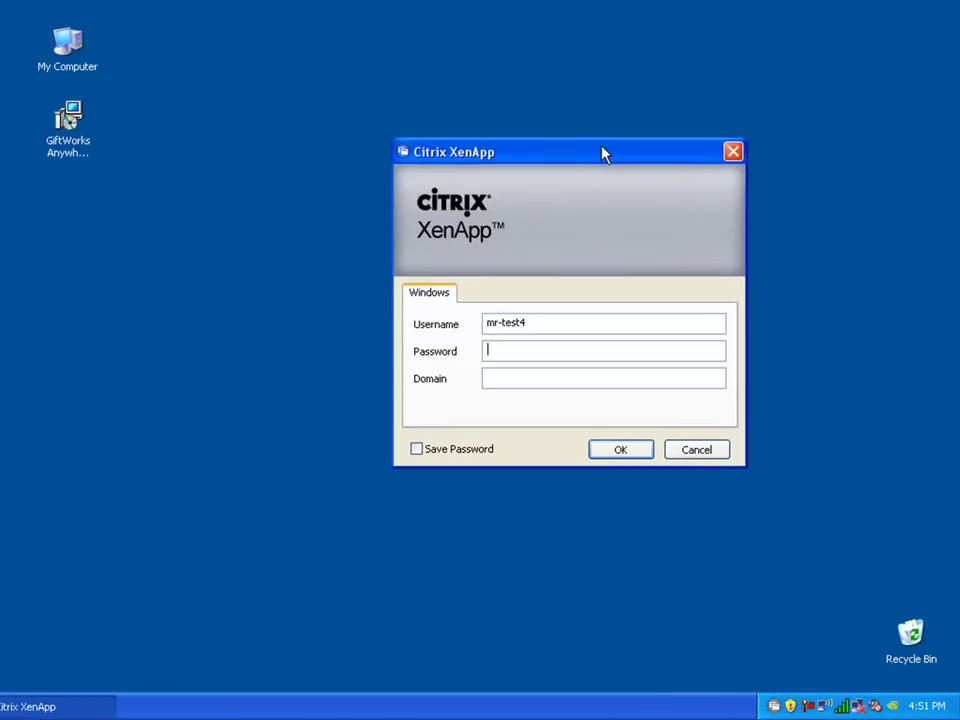
left_click(733, 152)
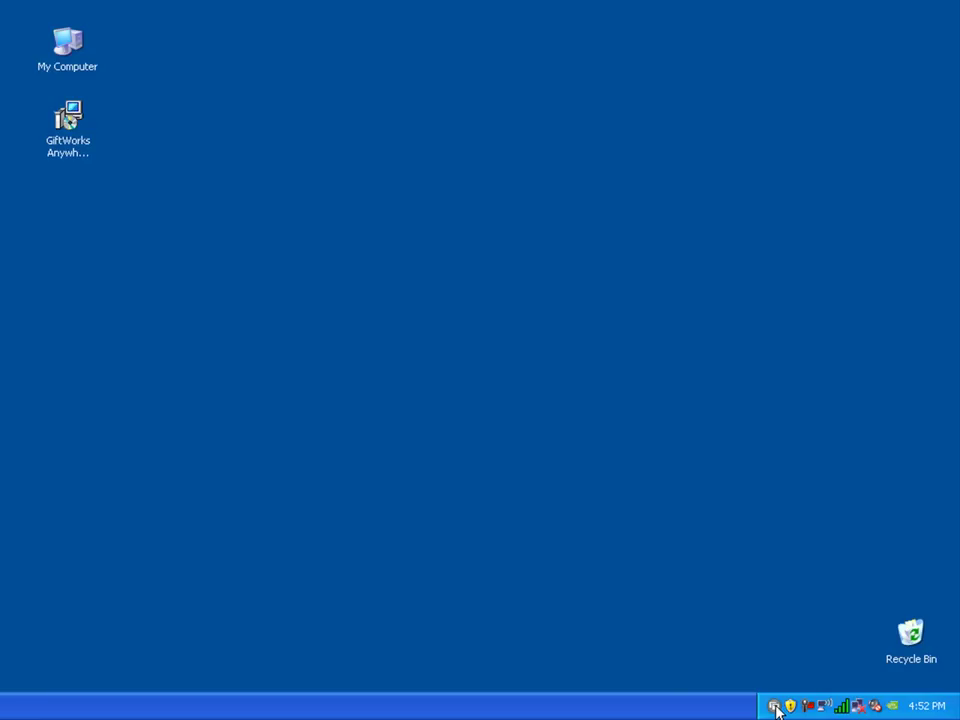
Step: Choose Log On from the Citrix tray icon and clear the pre-filled username
right_click(776, 708)
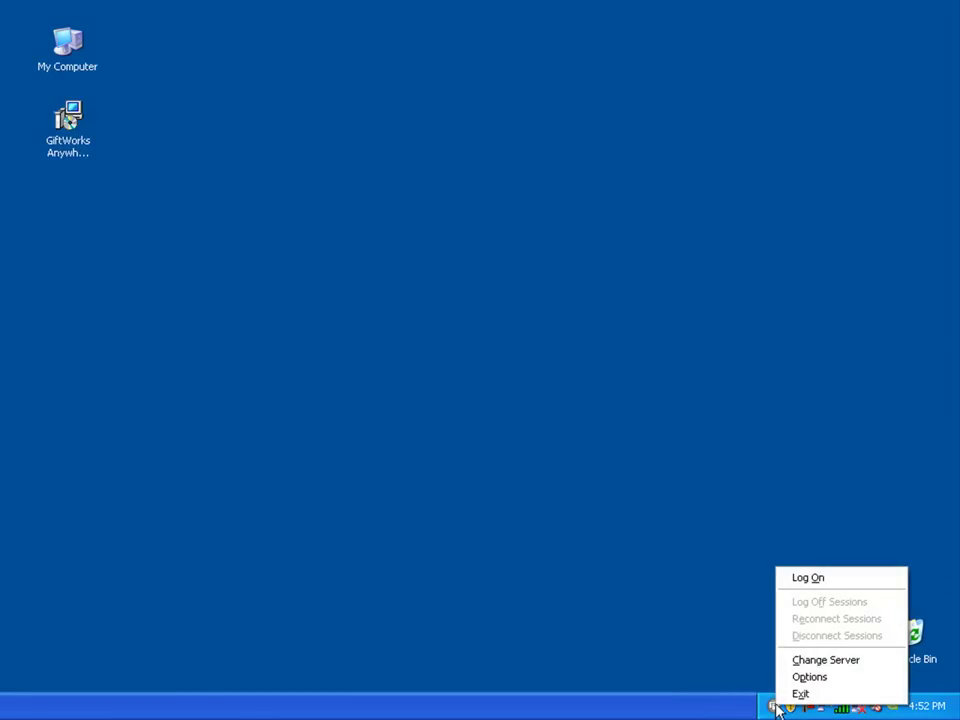
left_click(791, 583)
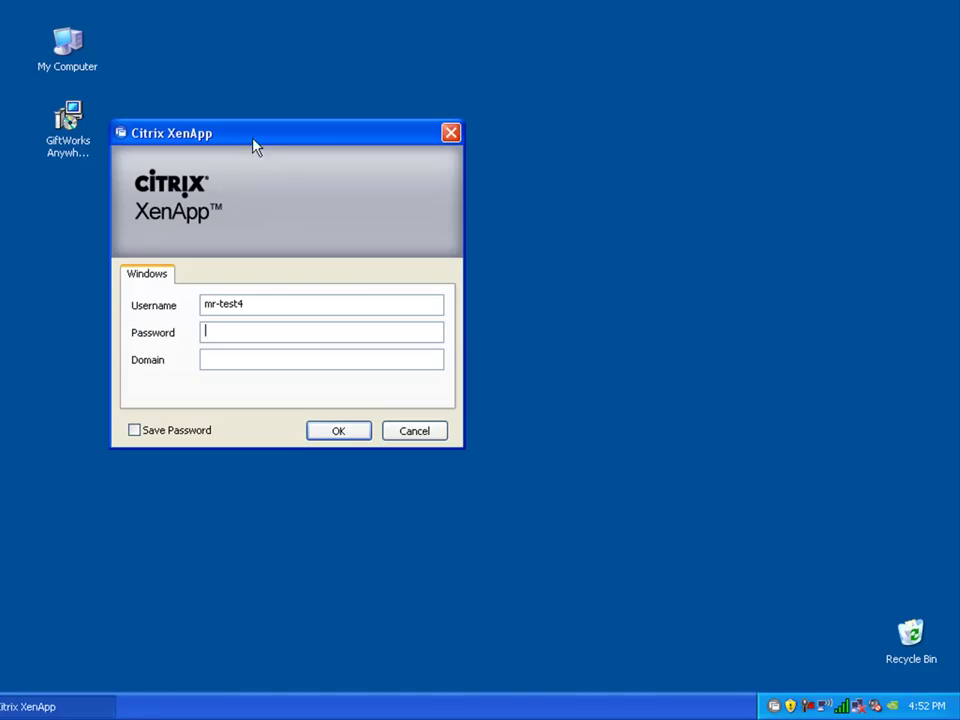
left_click_drag(372, 173, 422, 176)
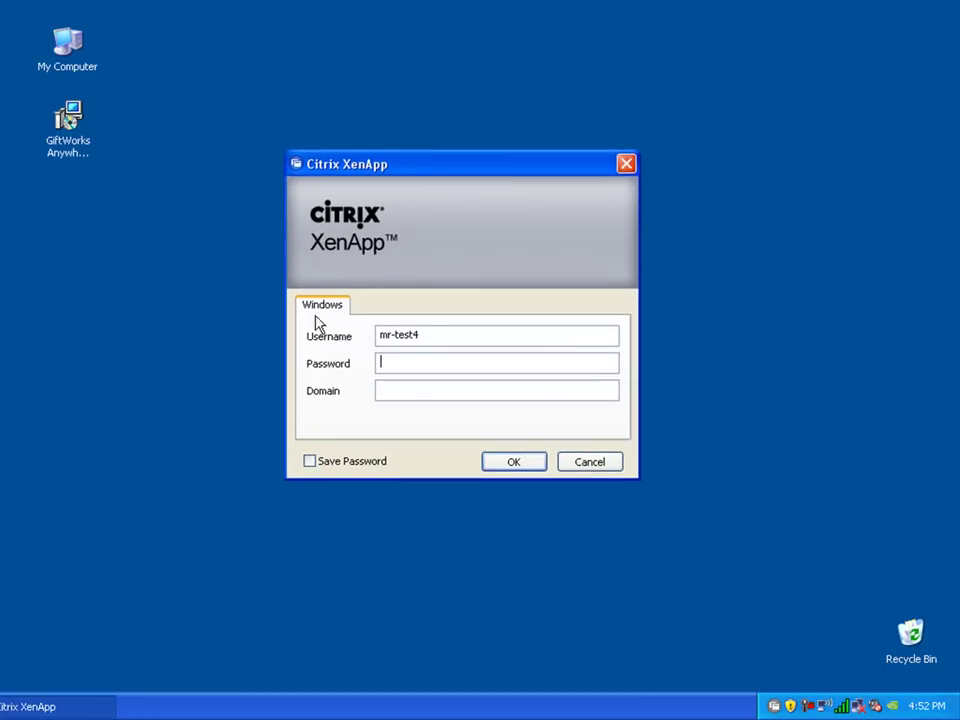
left_click_drag(430, 334, 366, 333)
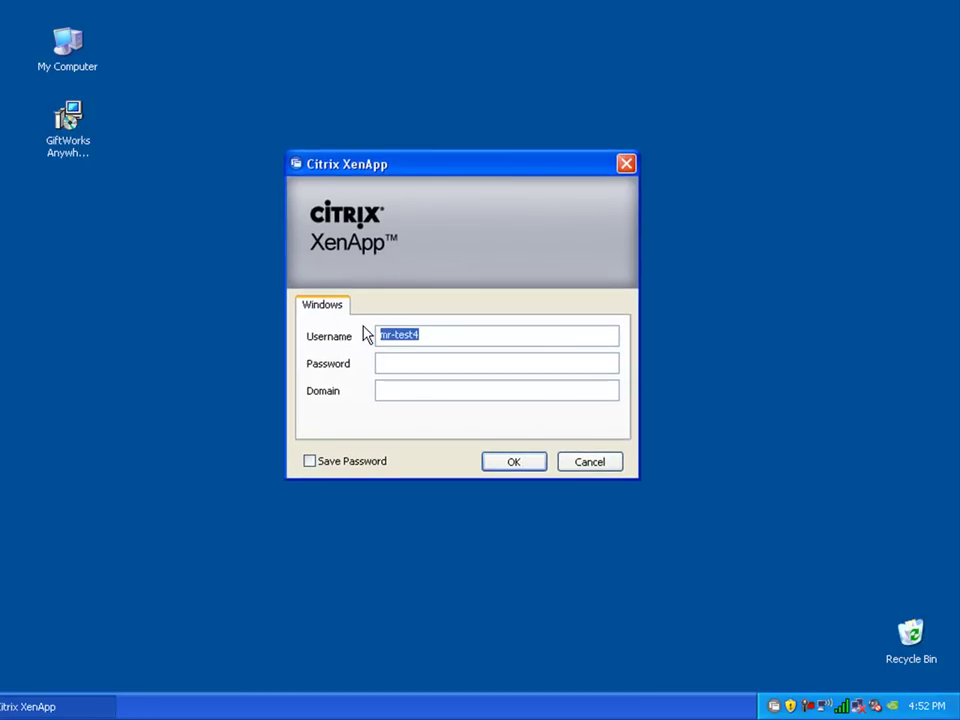
key("BackSpace")
left_click(384, 390)
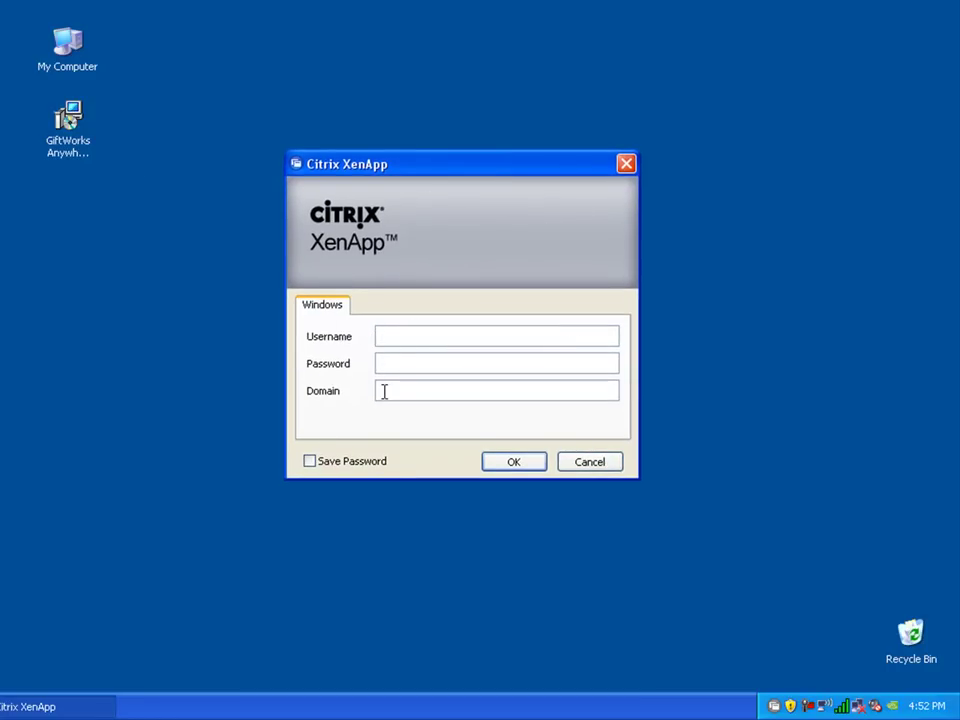
left_click(397, 339)
left_click(77, 139)
left_click(465, 164)
Step: Enter your username and the account password, then submit the Citrix logon
type("mrdog")
key("Tab")
type("***********")
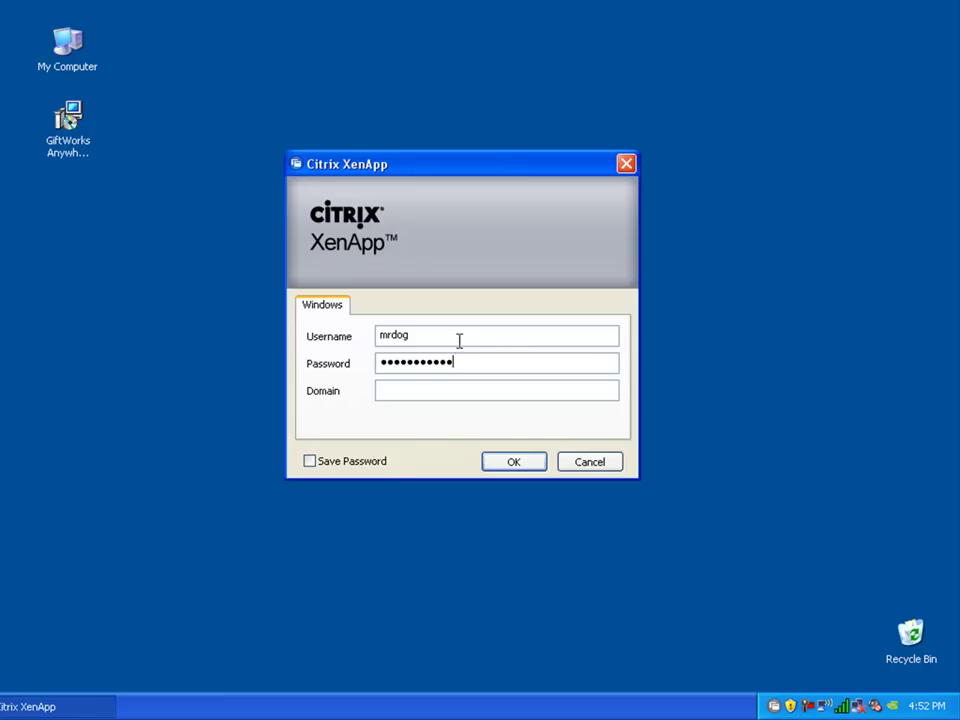
left_click(399, 390)
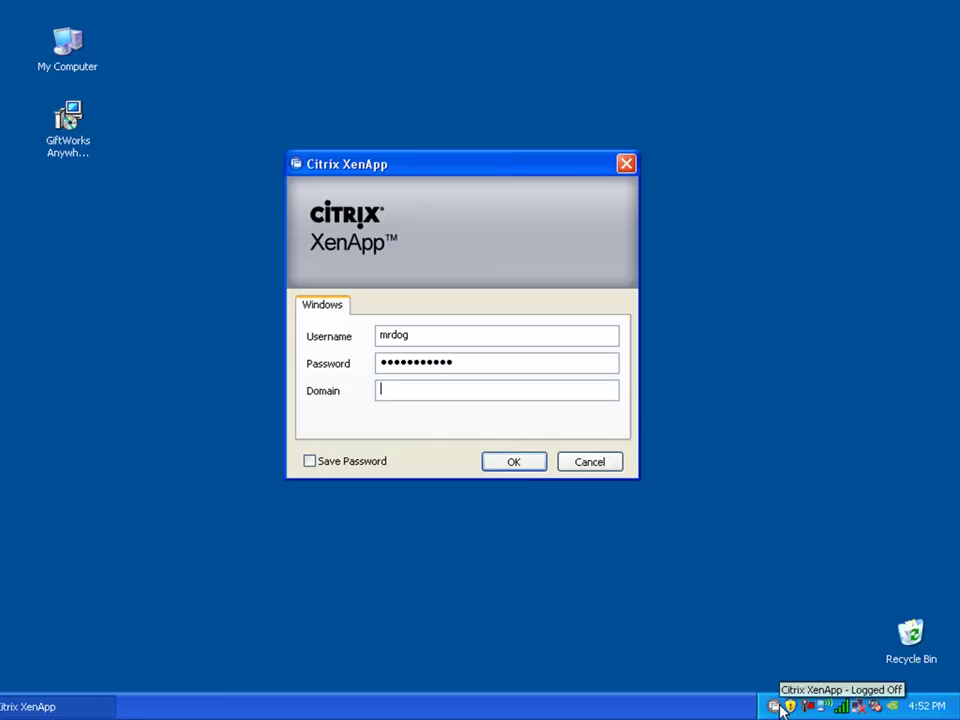
left_click(508, 465)
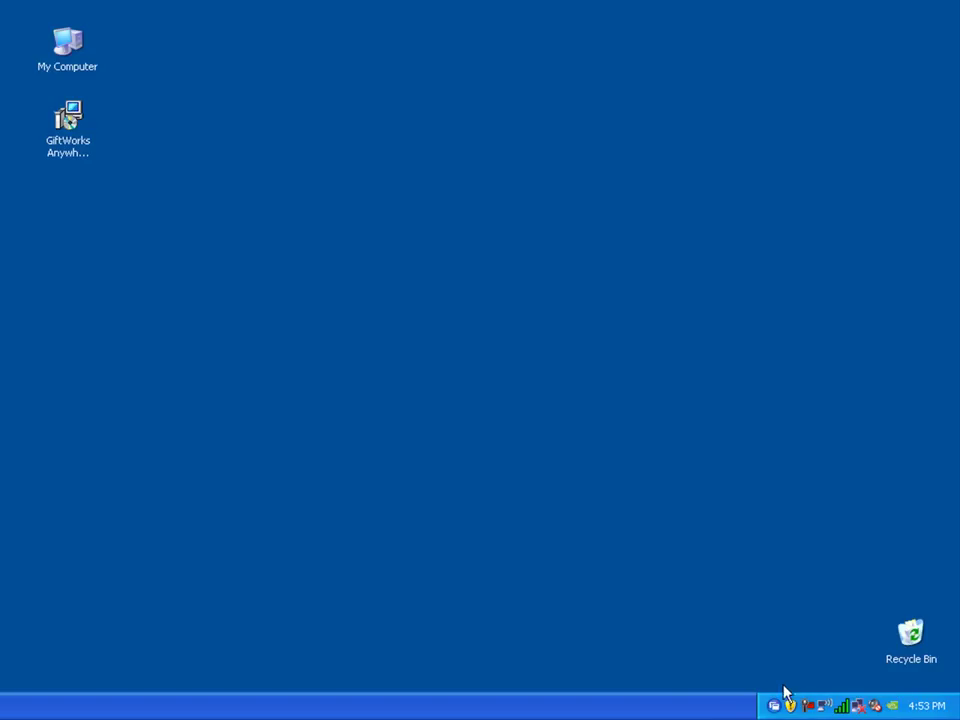
Step: Show the Citrix tray menu listing File Explorer Giftworks and GiftWorks
left_click(774, 707)
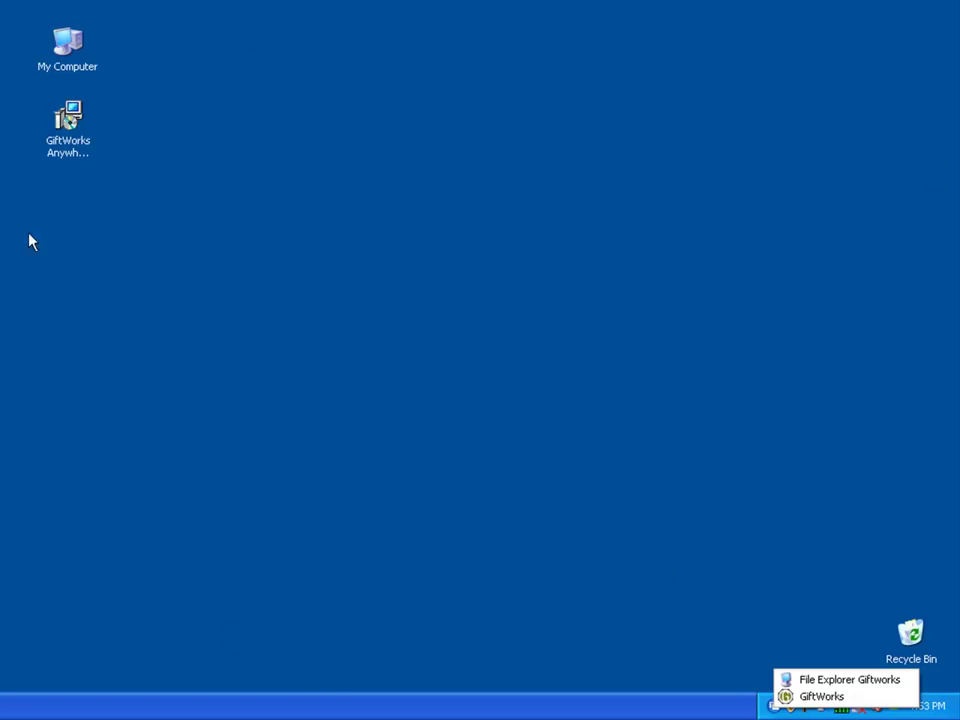
Step: Dismiss the published-applications popup without launching anything, then bring up the Start menu's programs list
left_click(68, 120)
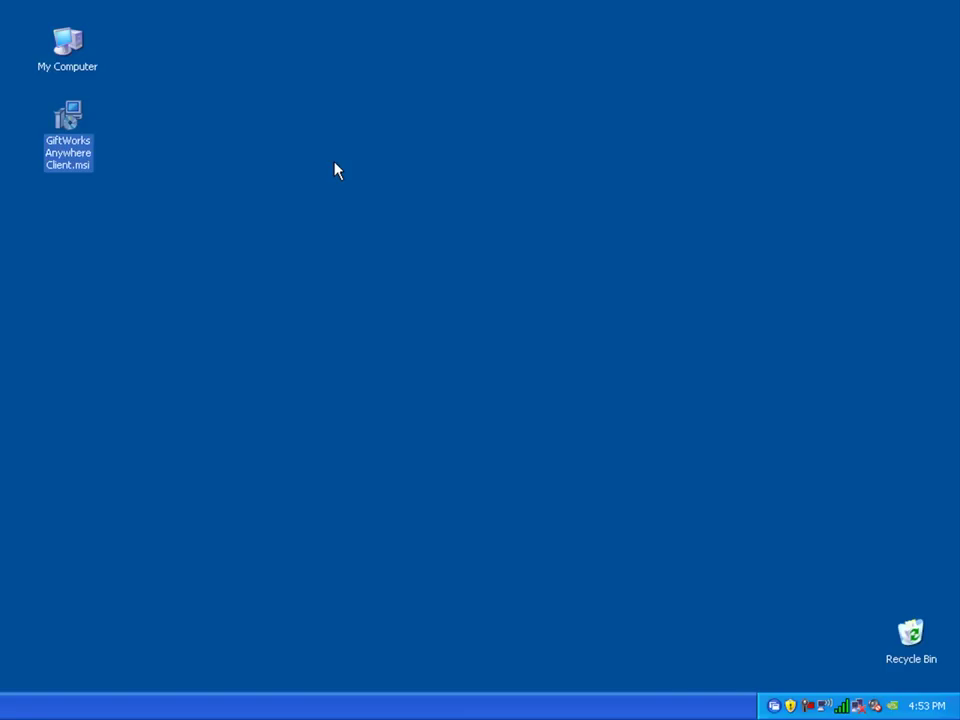
left_click(774, 705)
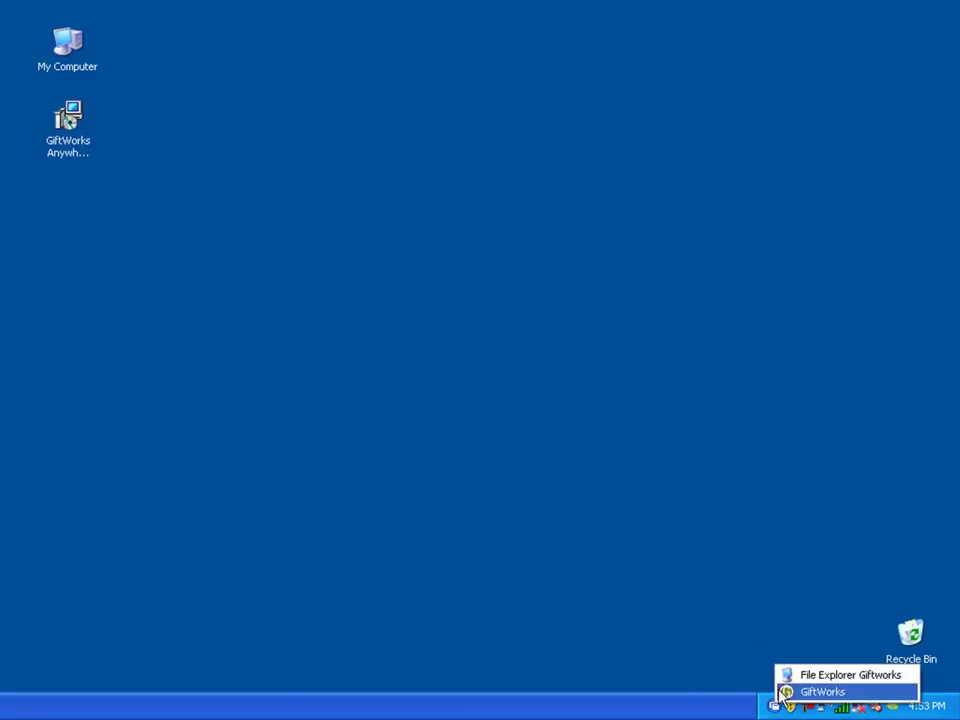
left_click(774, 707)
left_click(774, 707)
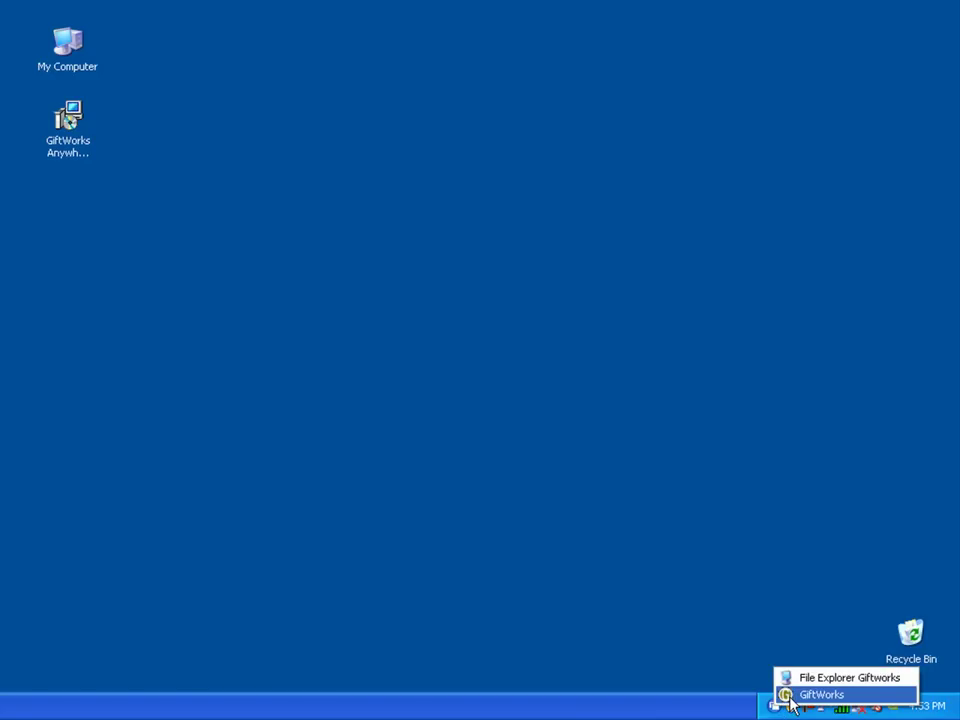
left_click(534, 422)
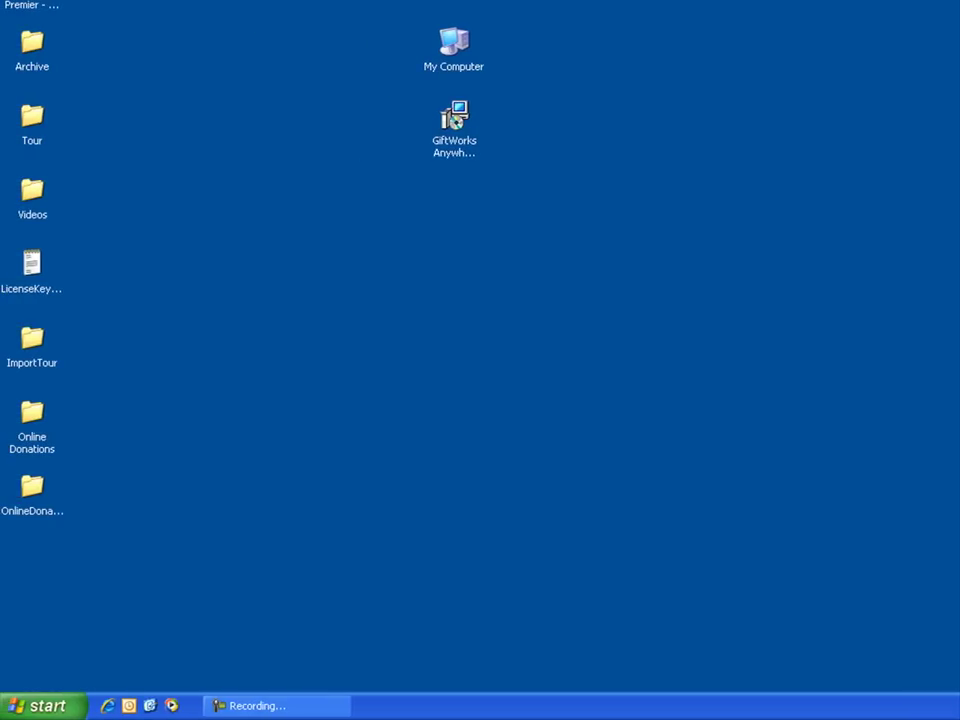
left_click(33, 710)
Step: Sort All Programs by Name, view the GiftWorks Anywhere group's shortcuts, then close the Start menu
mouse_move(62, 647)
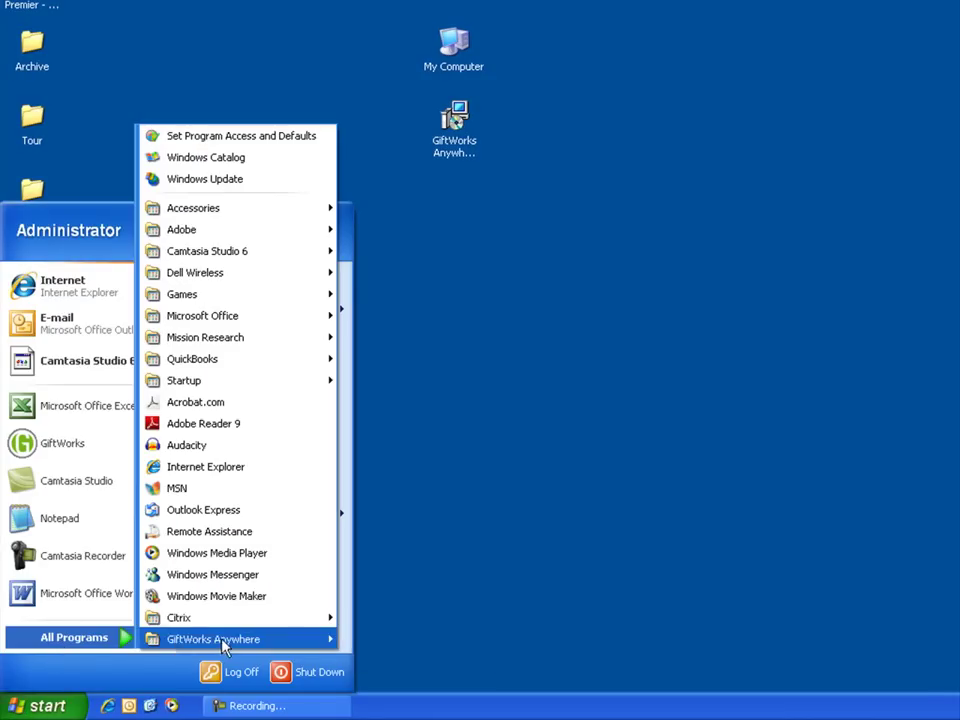
right_click(222, 600)
left_click(249, 578)
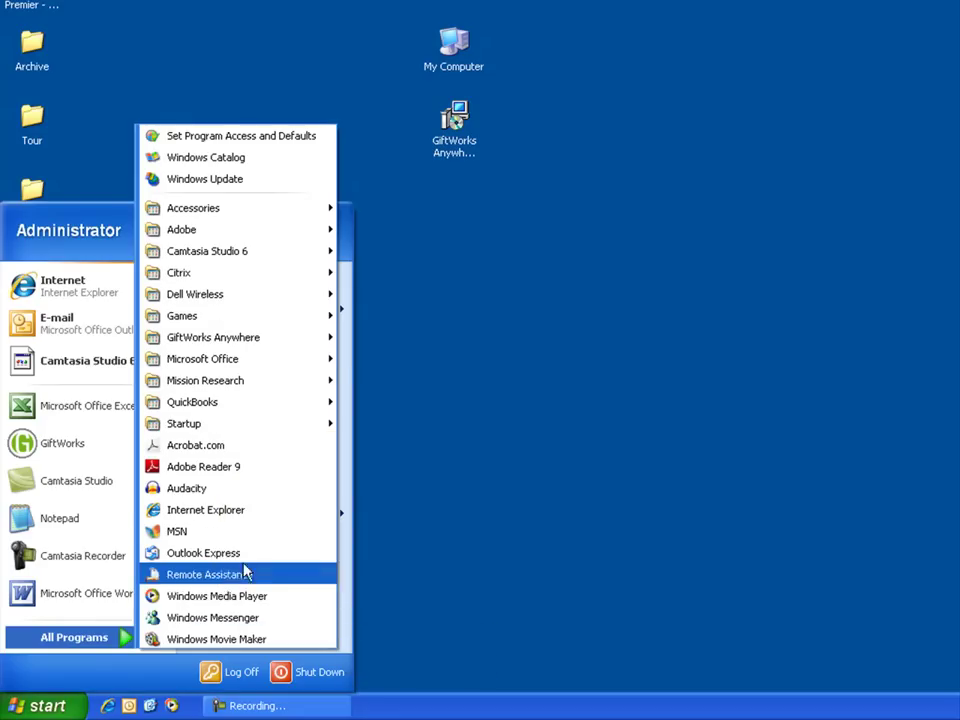
mouse_move(225, 338)
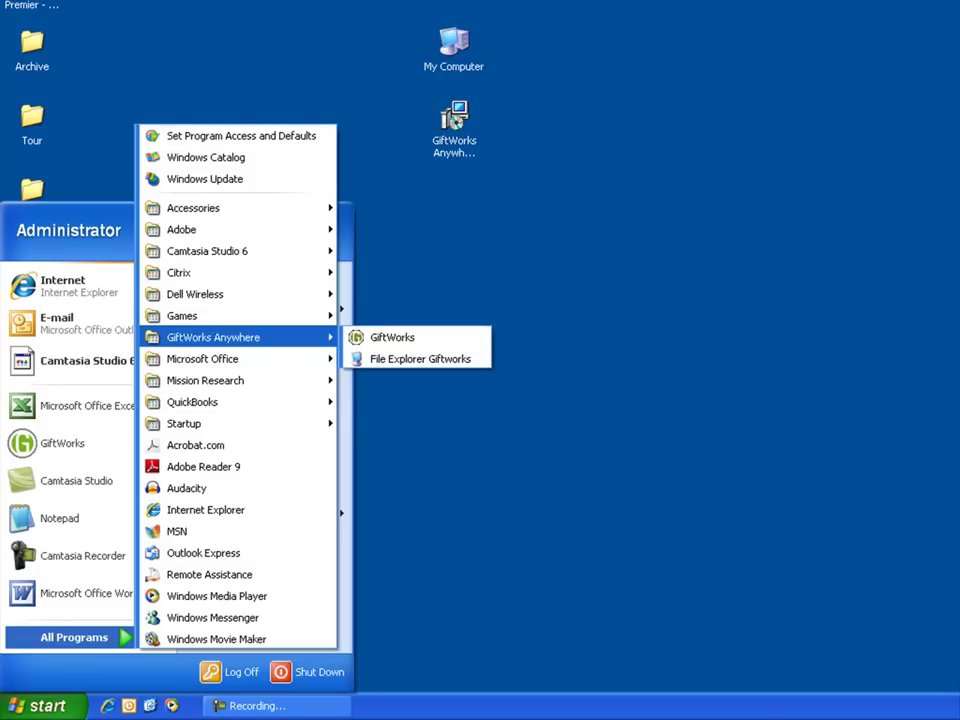
key("Escape")
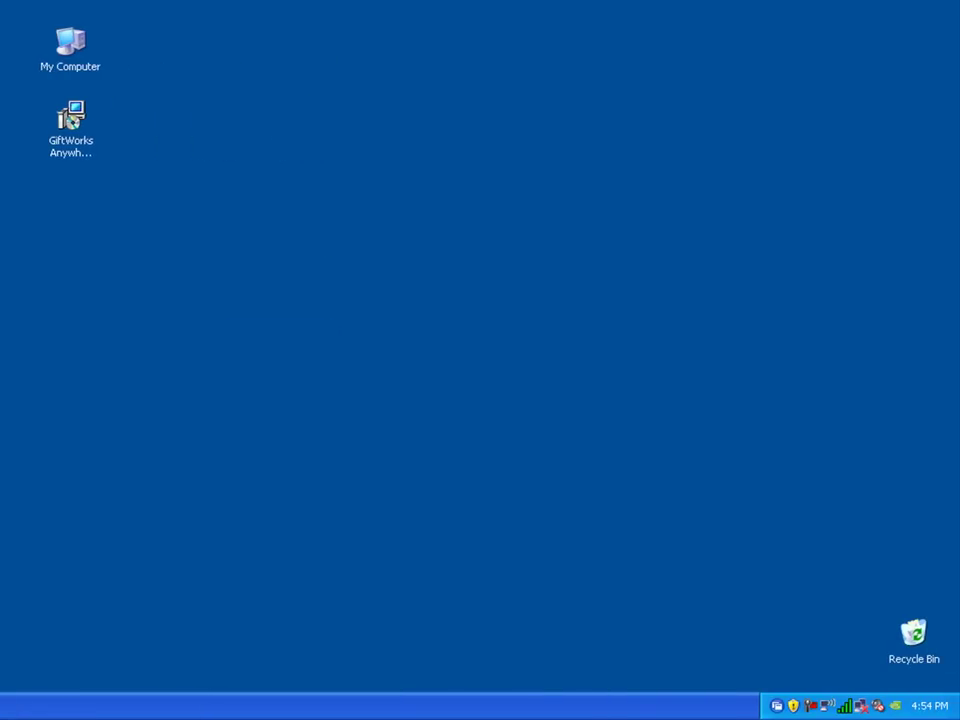
Step: Launch the published GiftWorks application from the Citrix tray menu
left_click(779, 706)
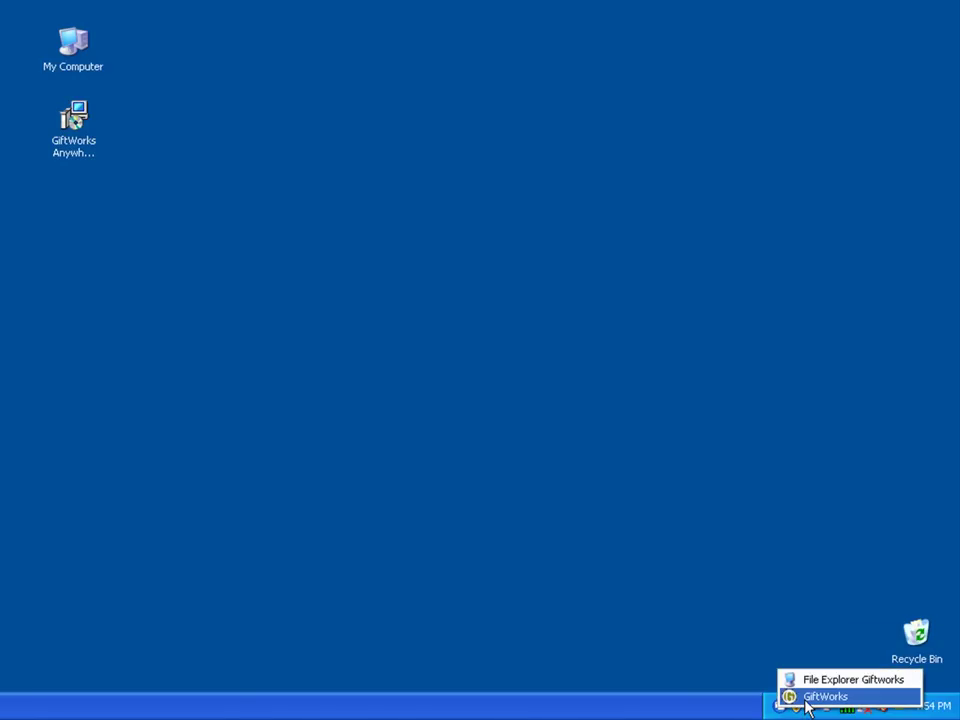
left_click(59, 132)
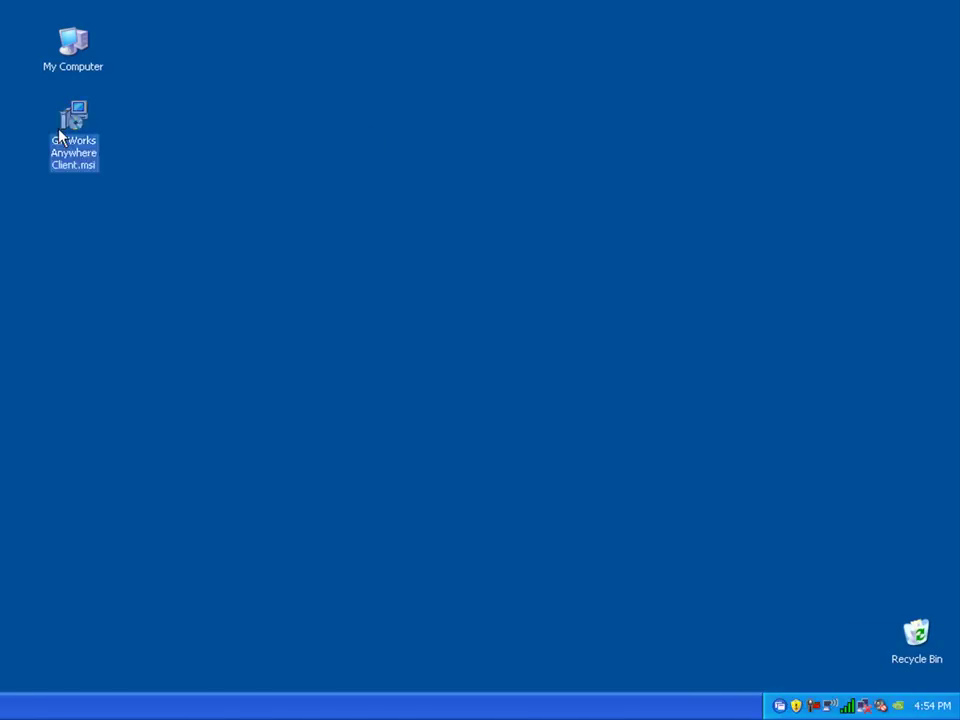
left_click(779, 706)
left_click(790, 694)
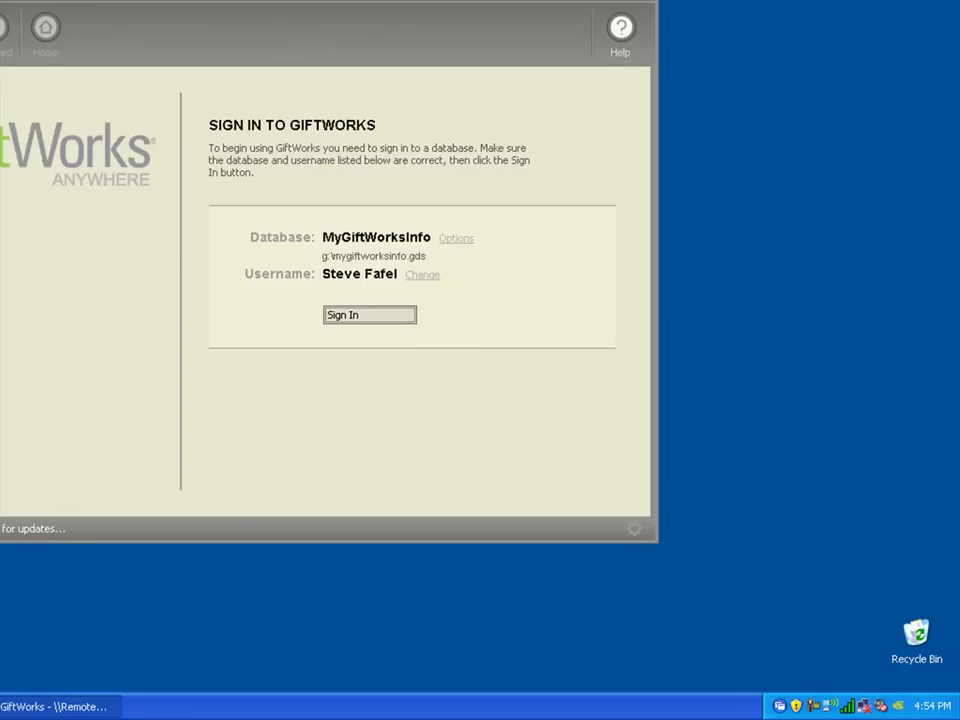
Step: Centre the GiftWorks window, then view and close Help > About GiftWorks
left_click_drag(225, 0, 423, 50)
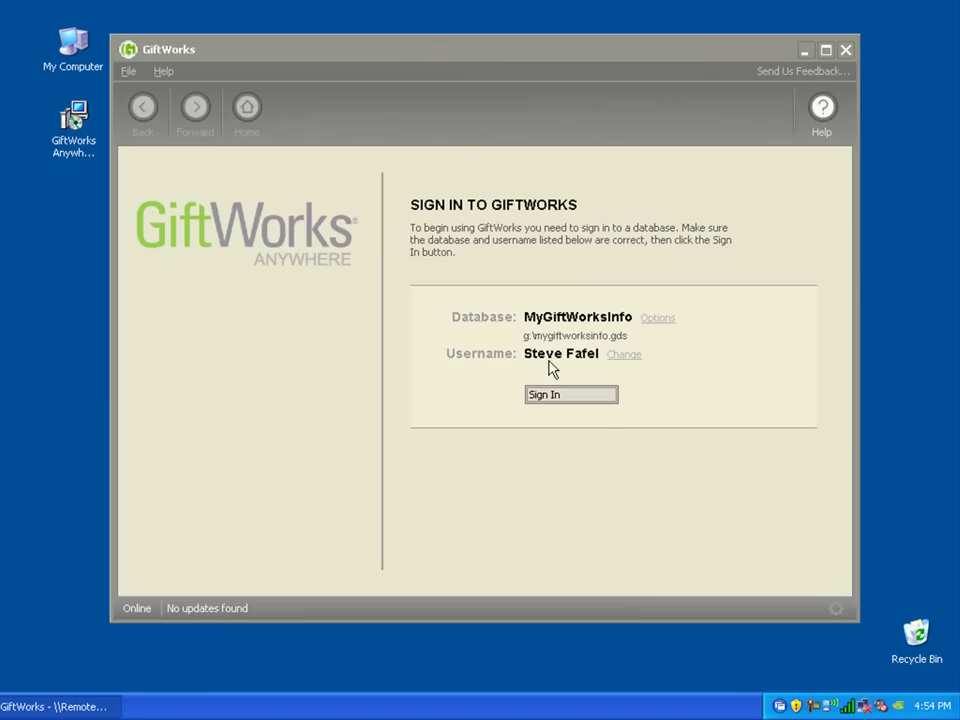
left_click(163, 71)
left_click(193, 223)
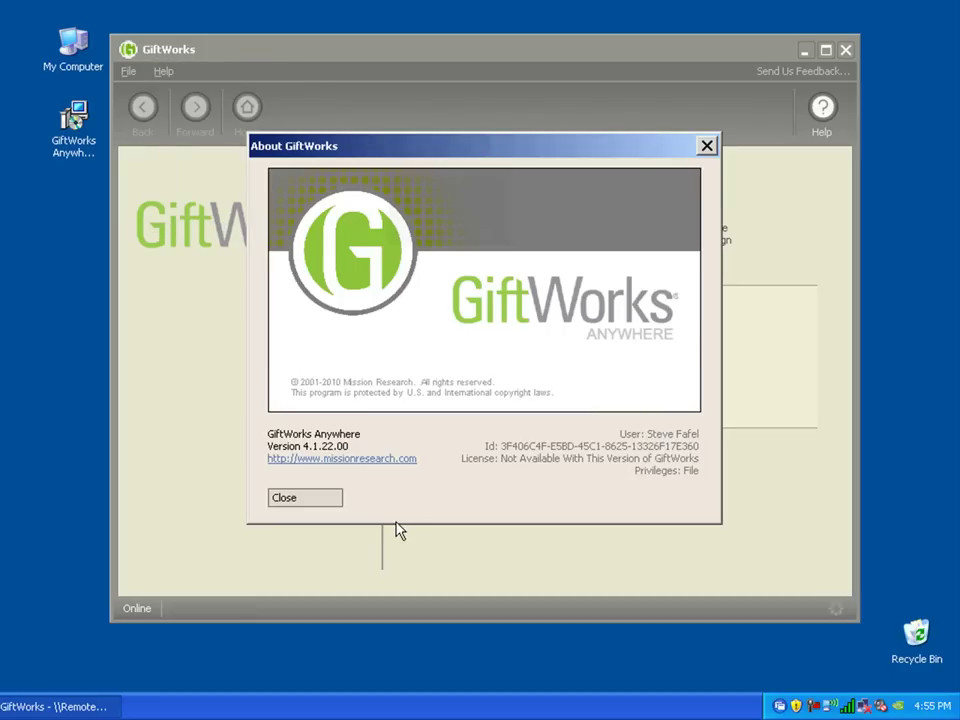
left_click(708, 147)
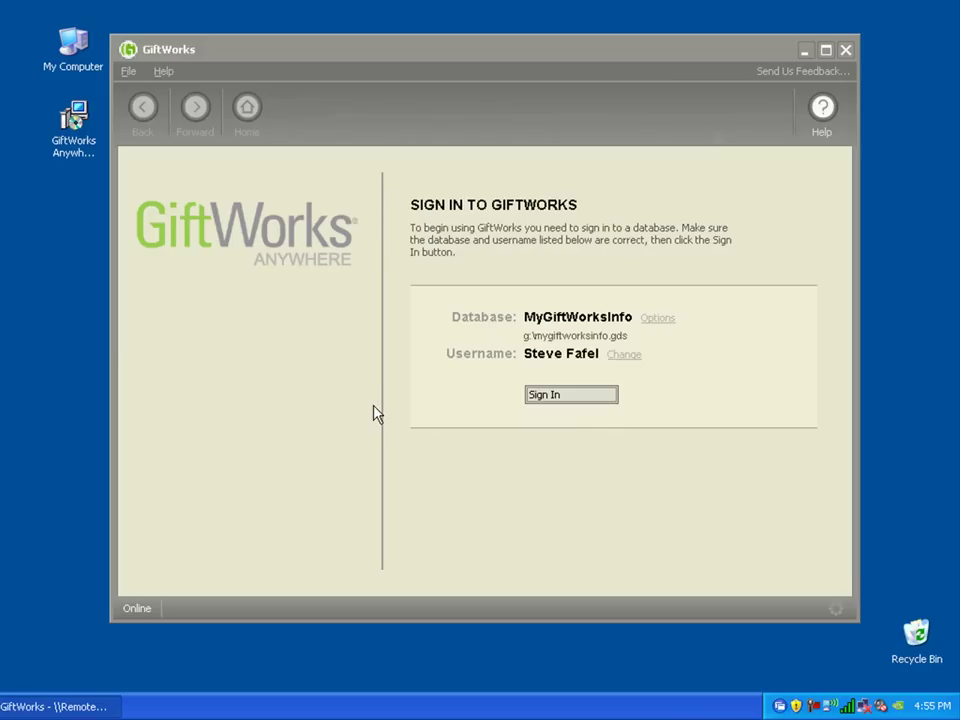
Step: Sign in to MyGiftWorksInfo, review Settings > Security > Change Security Level, then show Mailings
left_click(568, 400)
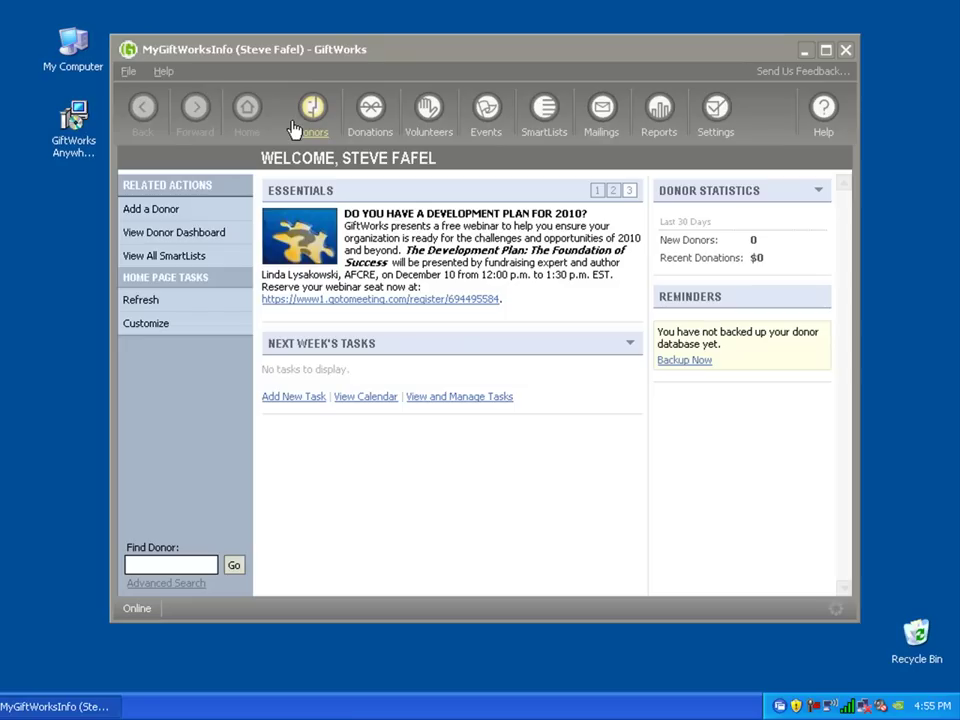
left_click(716, 112)
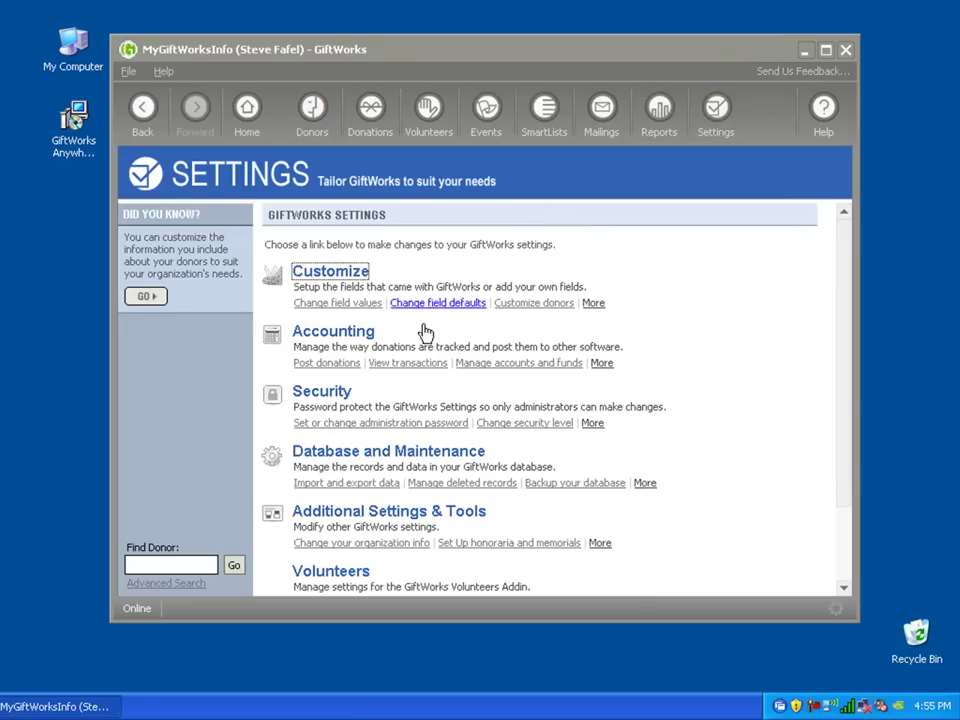
left_click(335, 391)
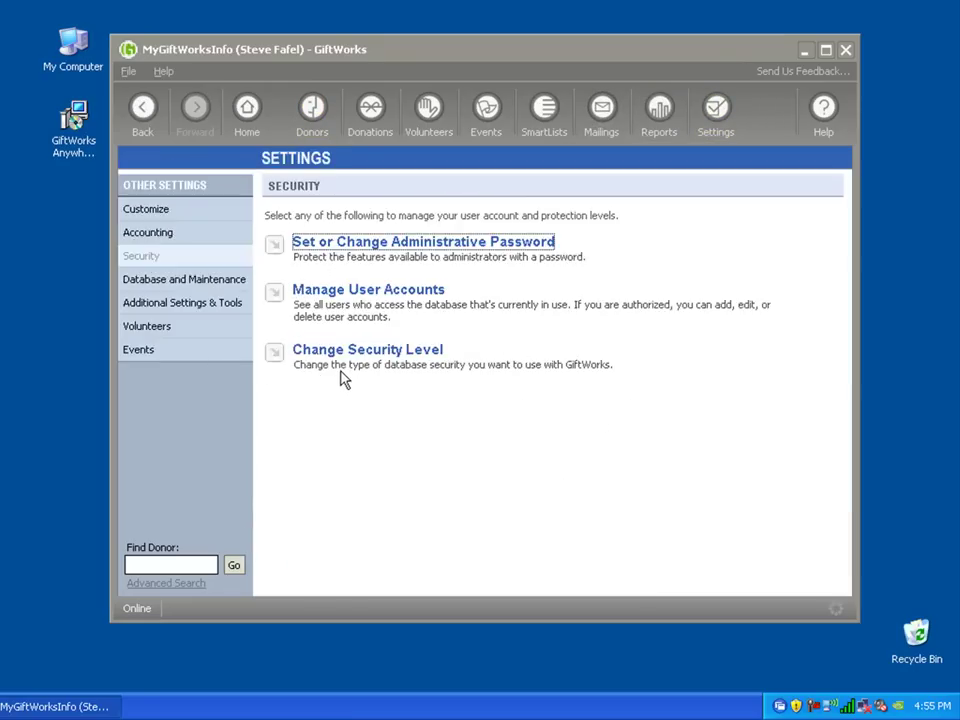
left_click(325, 352)
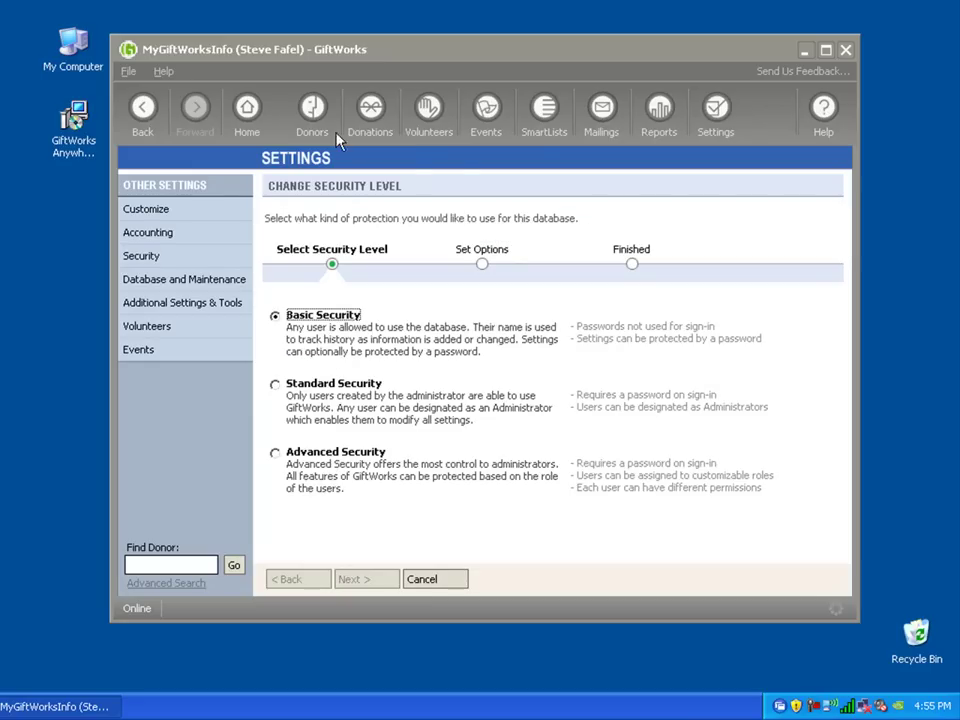
left_click(601, 113)
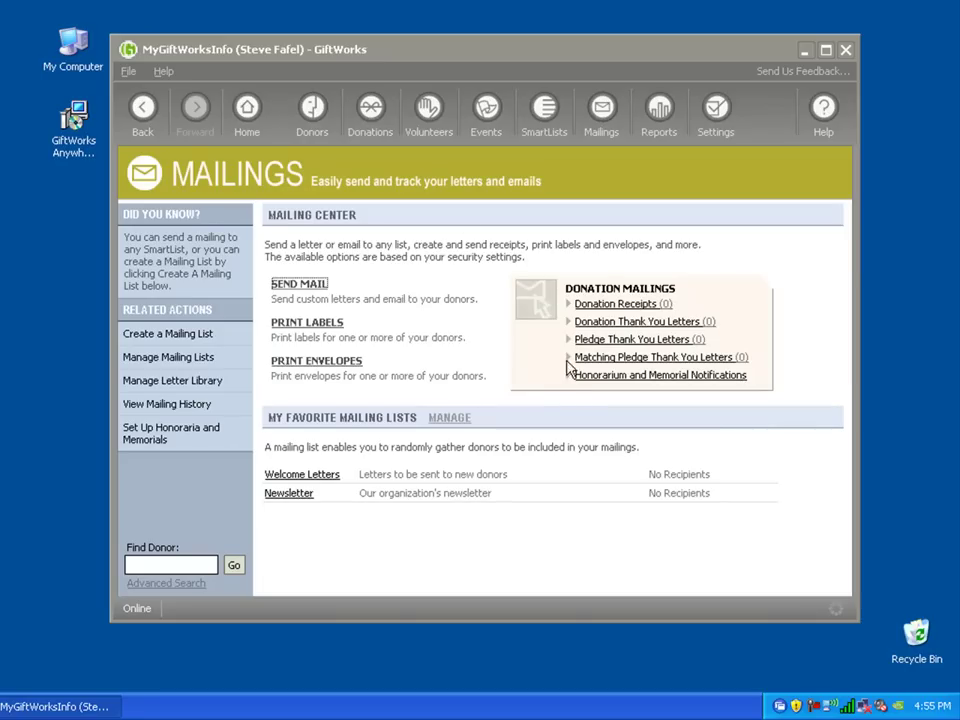
Step: Show the Donors module, then return to the Settings page
left_click(320, 115)
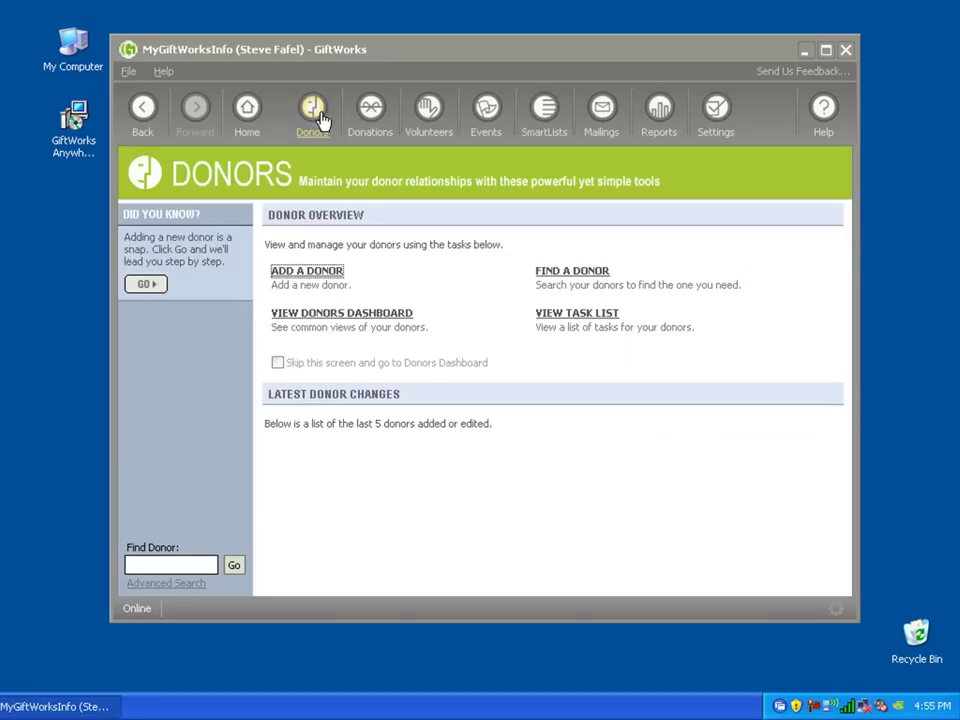
left_click(725, 118)
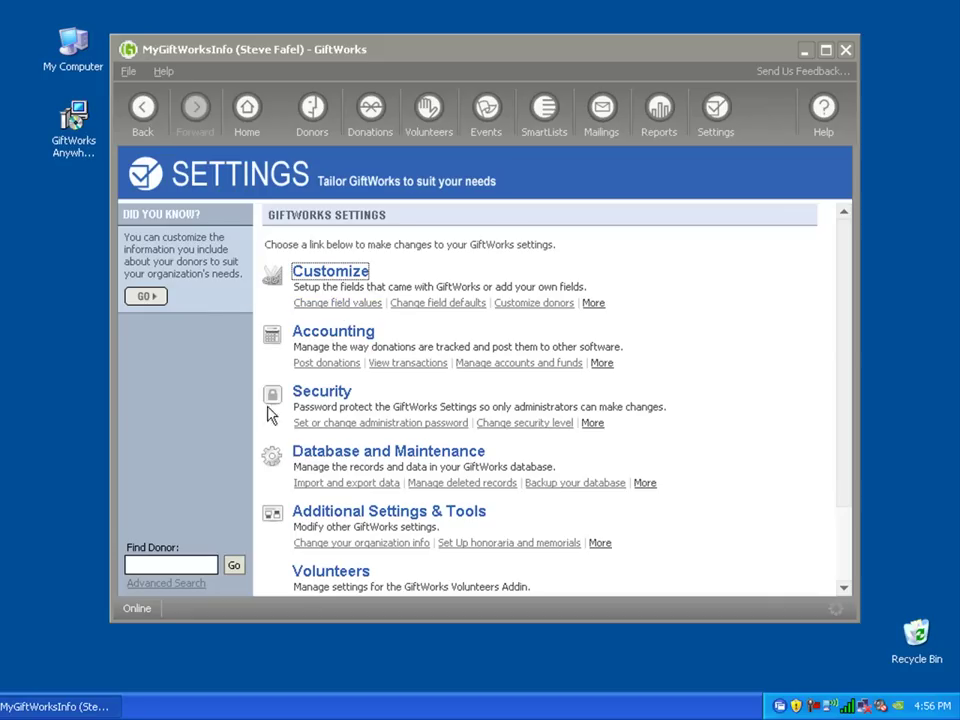
Step: View the Volunteers and Events modules, then return to the Donors overview
left_click(429, 113)
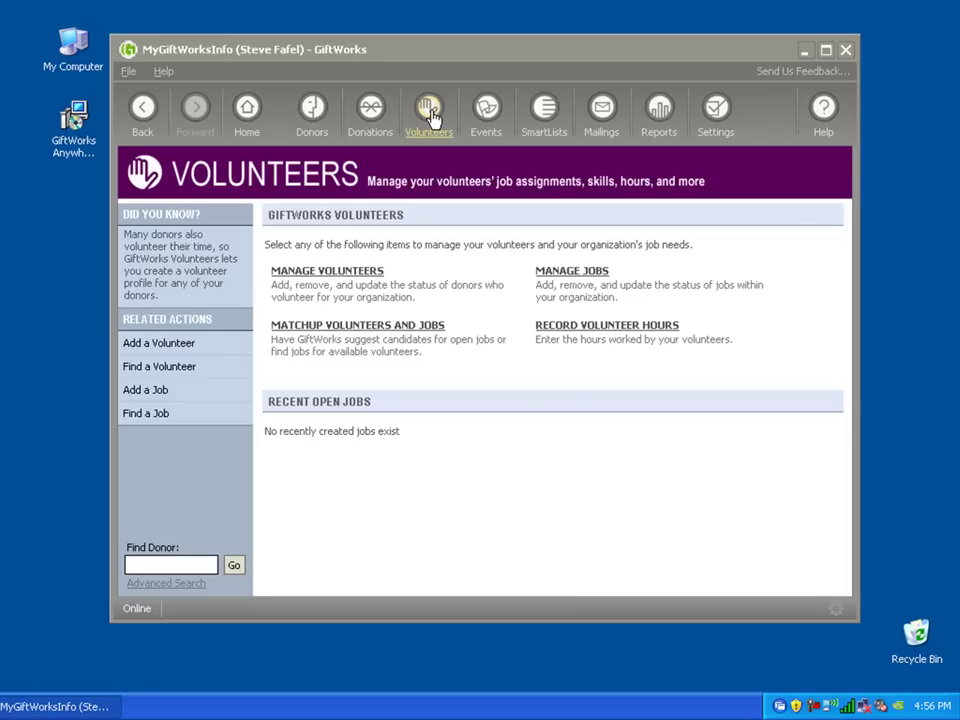
left_click(488, 115)
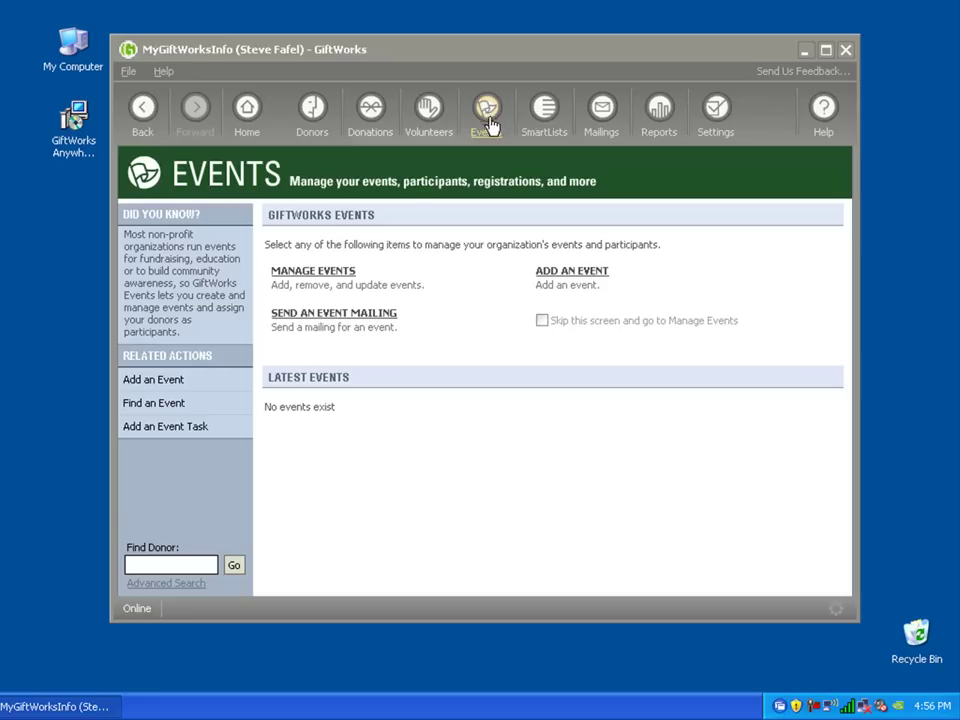
left_click(318, 118)
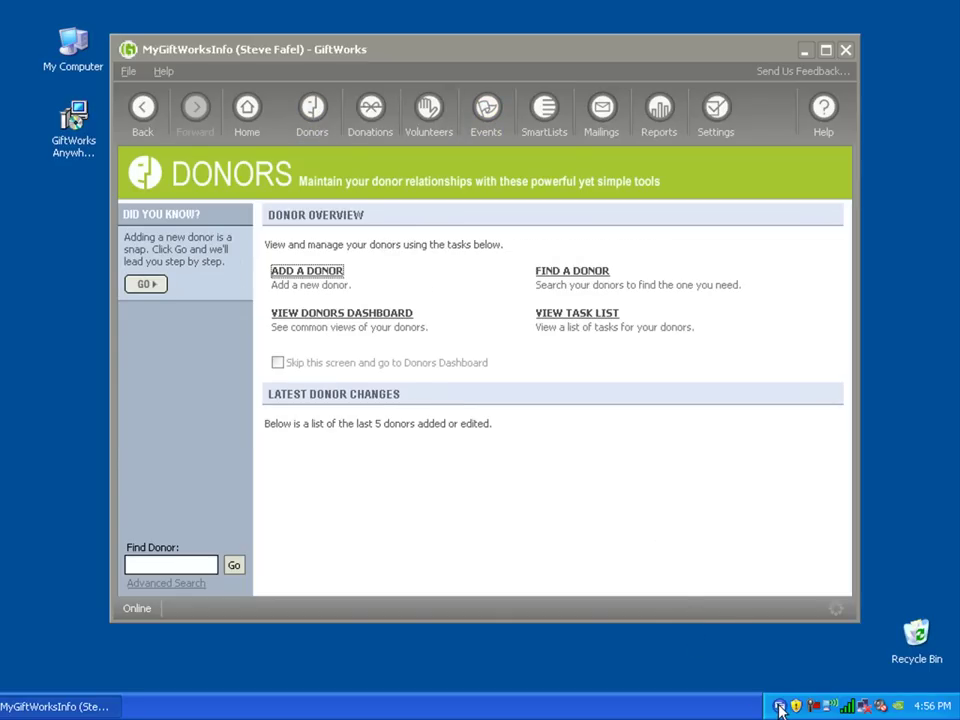
Step: Bring the GiftWorks window back to the front from the Citrix published applications menu
left_click(77, 126)
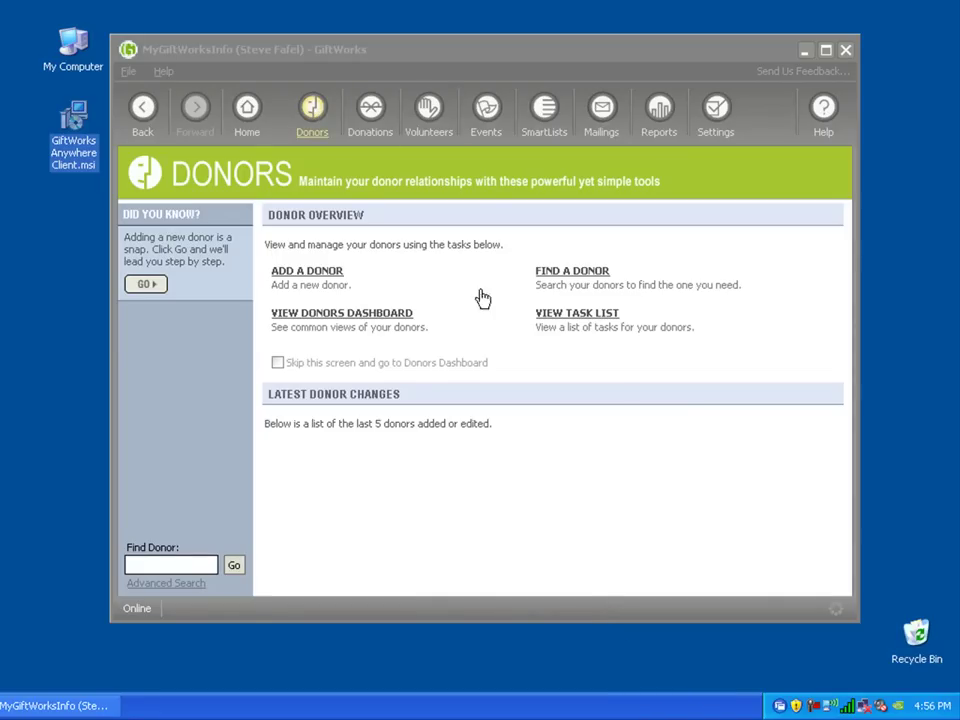
left_click(780, 705)
left_click(828, 695)
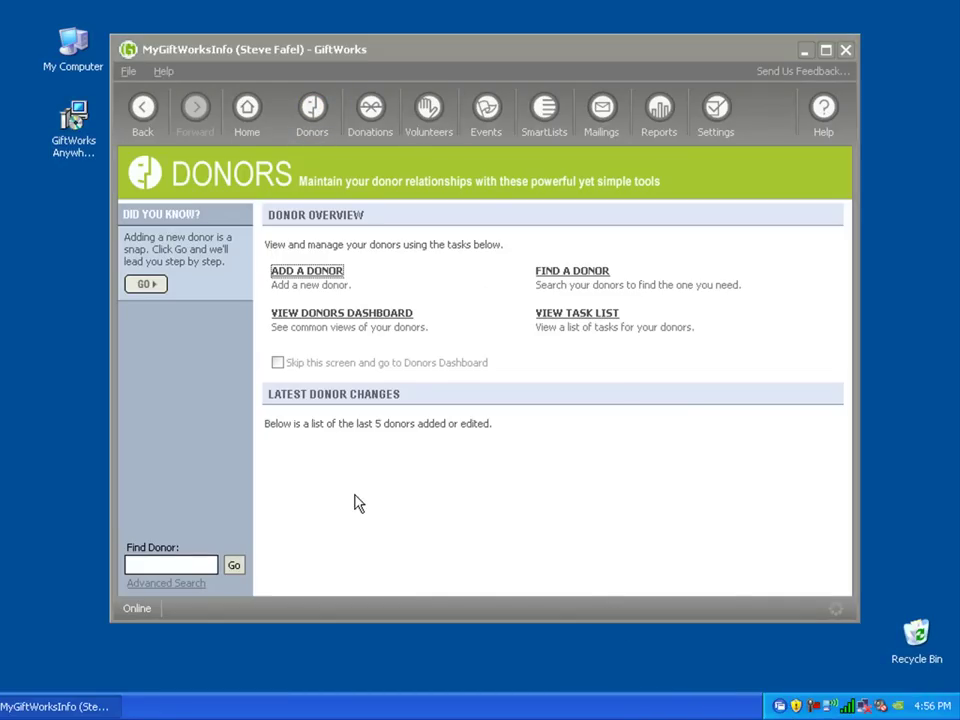